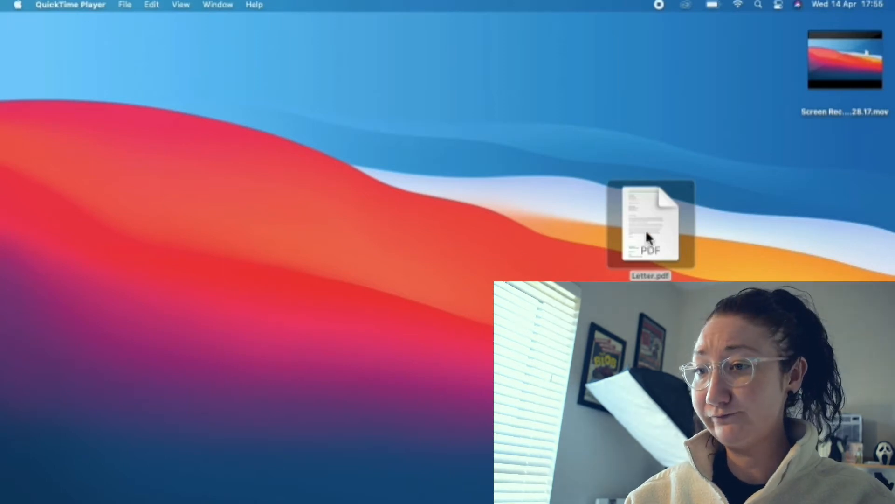
# - Open Letter.pdf from the desktop and resize its window so the letter and all its tools fit
pyautogui.click(646, 233)
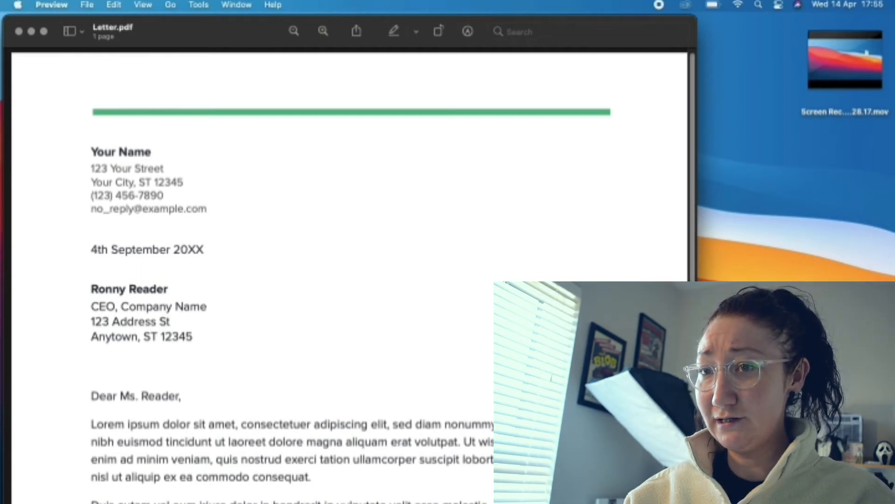
pyautogui.moveTo(695, 503); pyautogui.dragTo(359, 413)
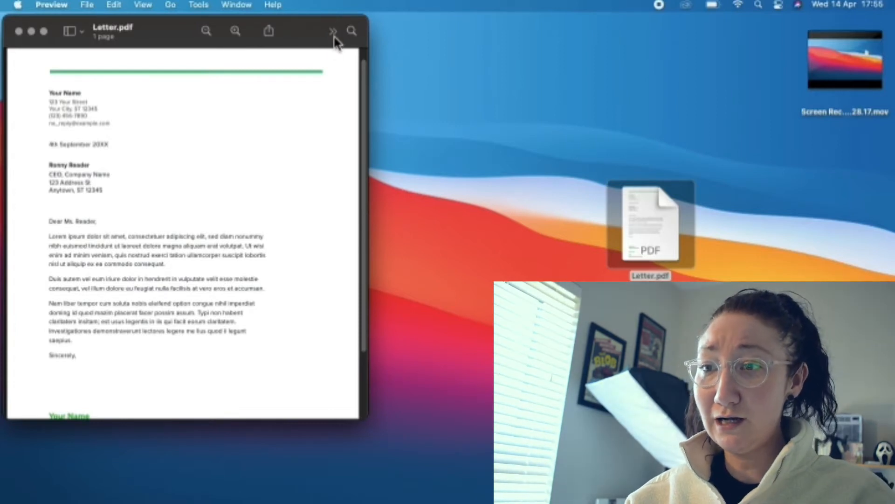
pyautogui.click(334, 32)
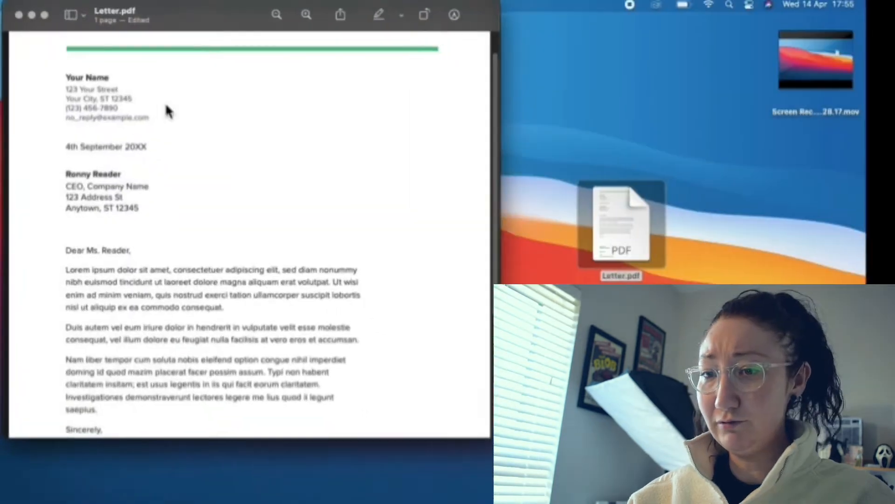
pyautogui.moveTo(486, 450); pyautogui.dragTo(579, 503)
# - Show the markup tools and add a text box reading "Supreme Guru Tech" on the letter's signing section
pyautogui.scroll(2, 402, 322)
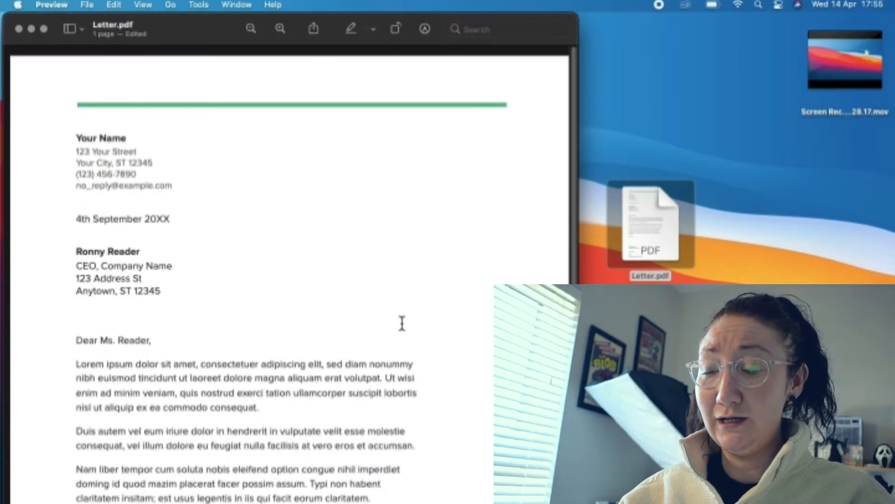
pyautogui.scroll(-4, 402, 323)
pyautogui.scroll(3, 402, 323)
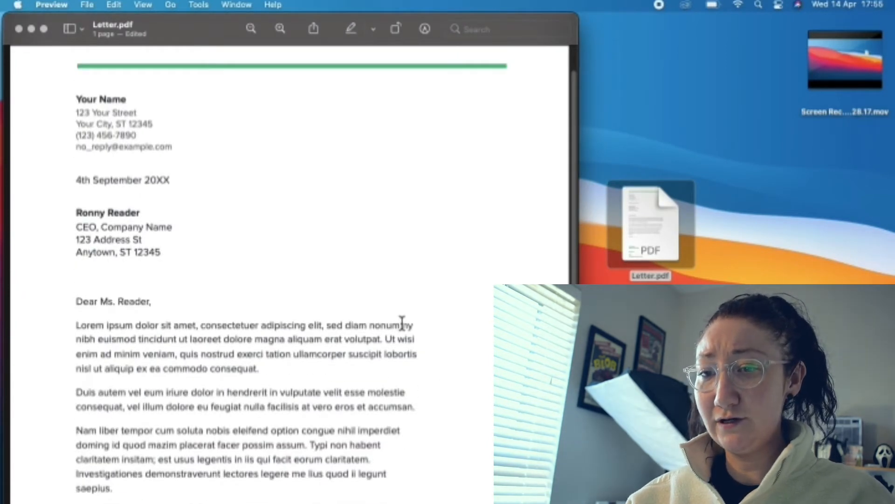
pyautogui.scroll(-5, 325, 361)
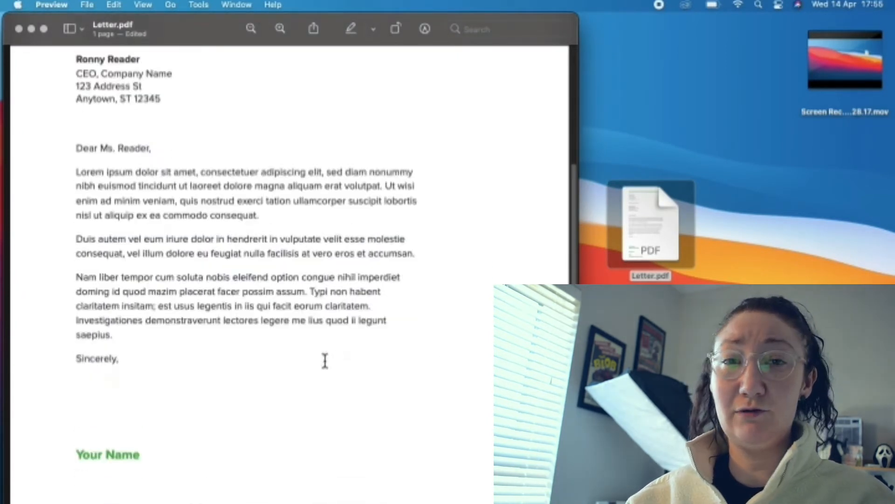
pyautogui.scroll(-2, 325, 360)
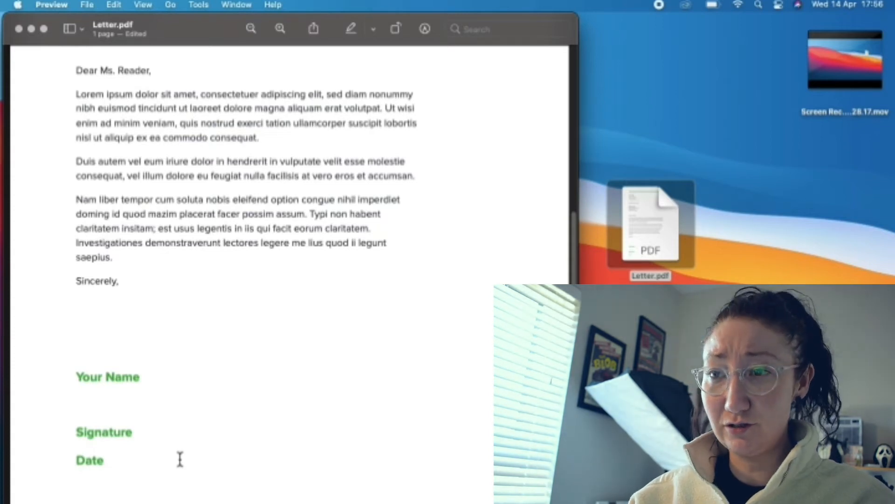
pyautogui.click(424, 31)
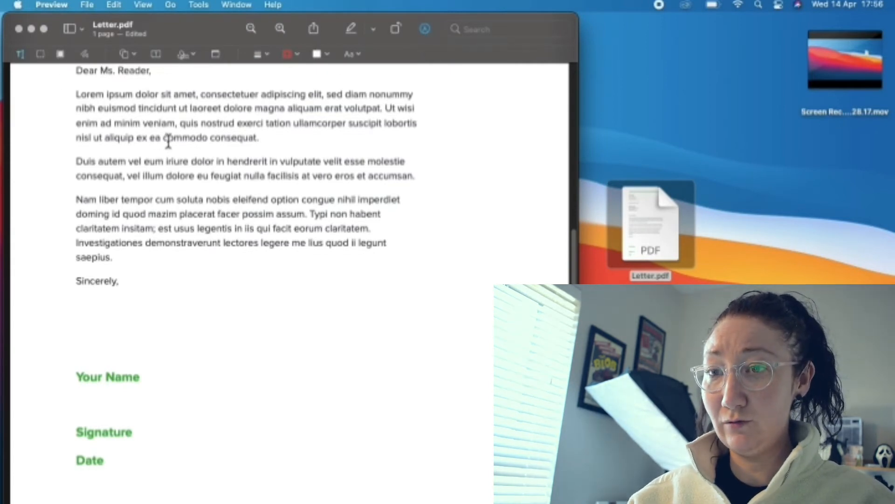
pyautogui.click(159, 57)
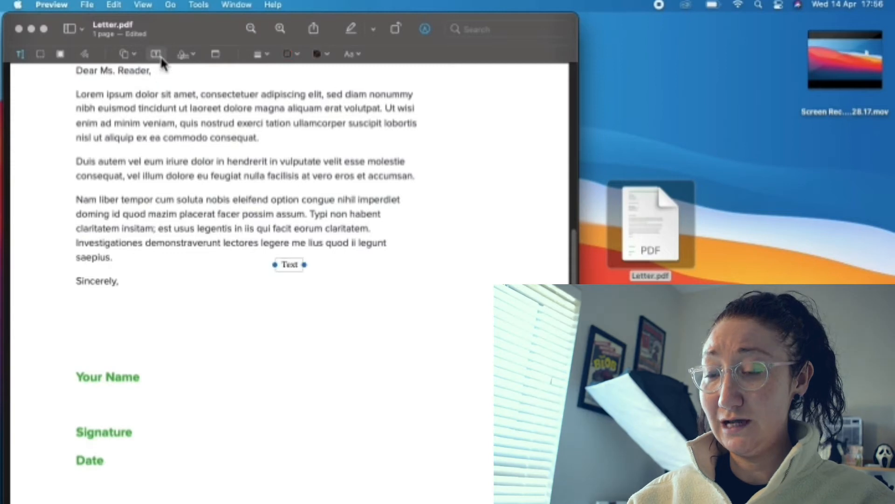
pyautogui.doubleClick(289, 266)
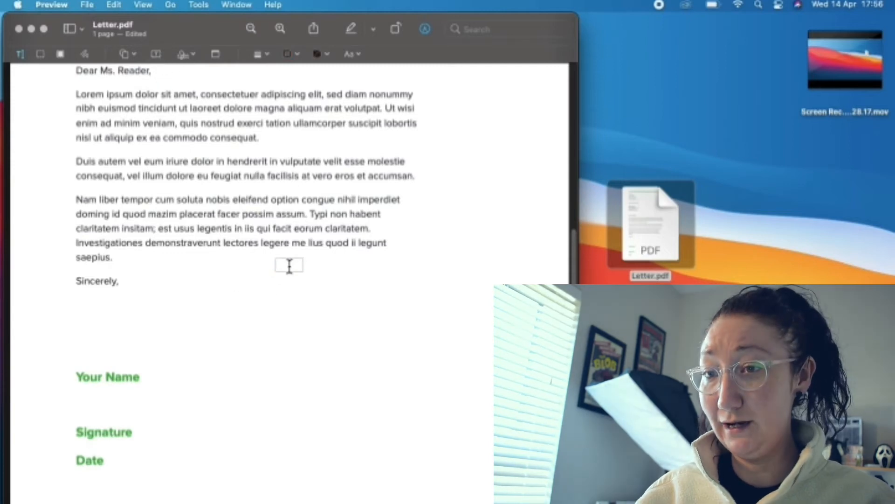
pyautogui.write('Supr')
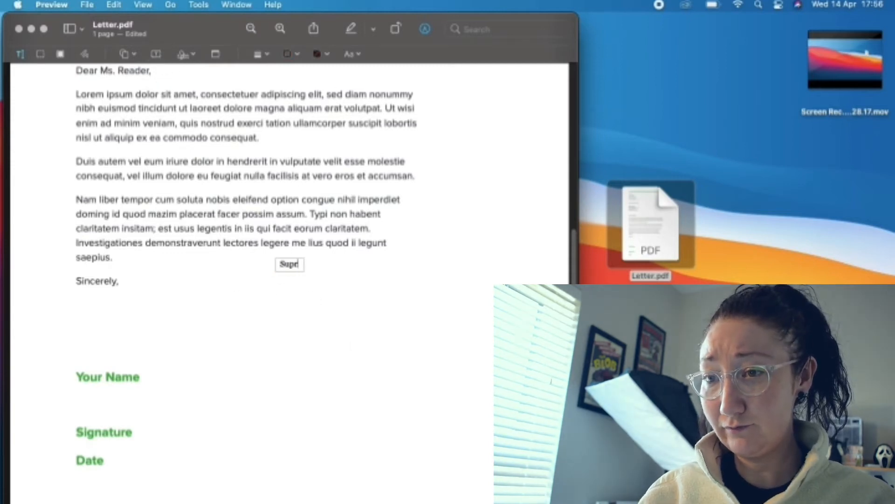
pyautogui.write('eme Guru Tech')
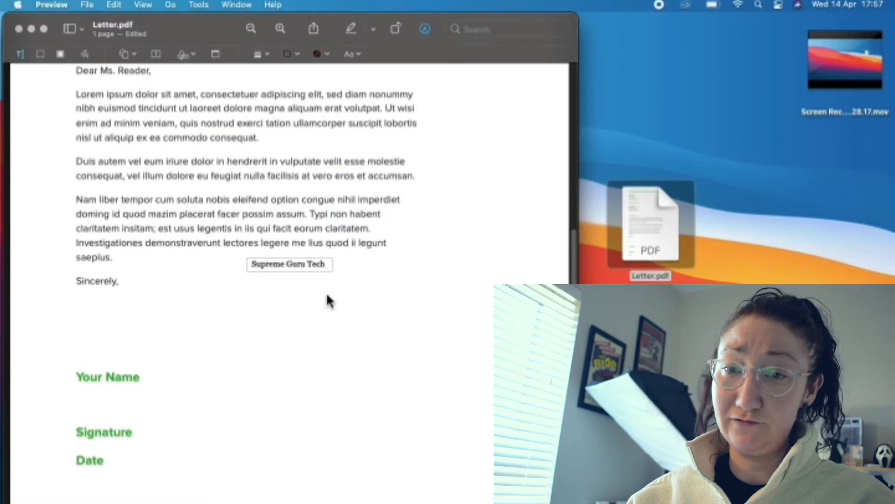
# - Format the "Supreme Guru Tech" text as left-aligned Helvetica at 23 pt
pyautogui.click(357, 55)
pyautogui.click(329, 98)
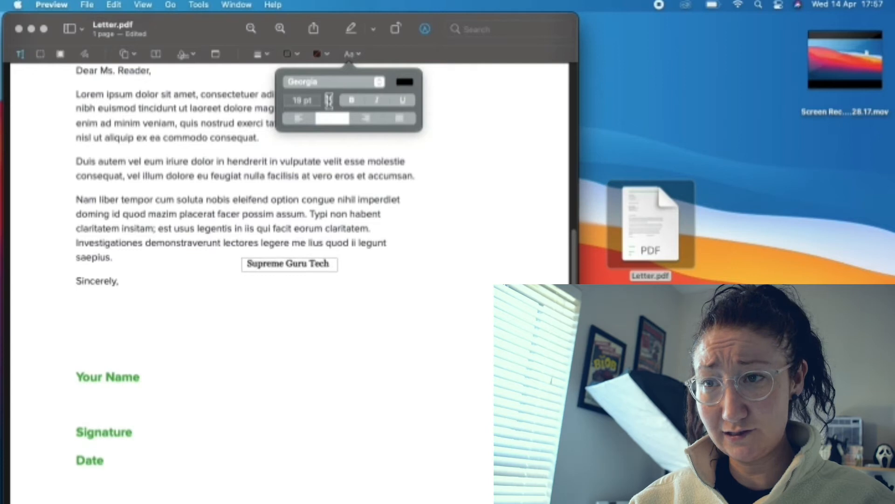
pyautogui.click(329, 98)
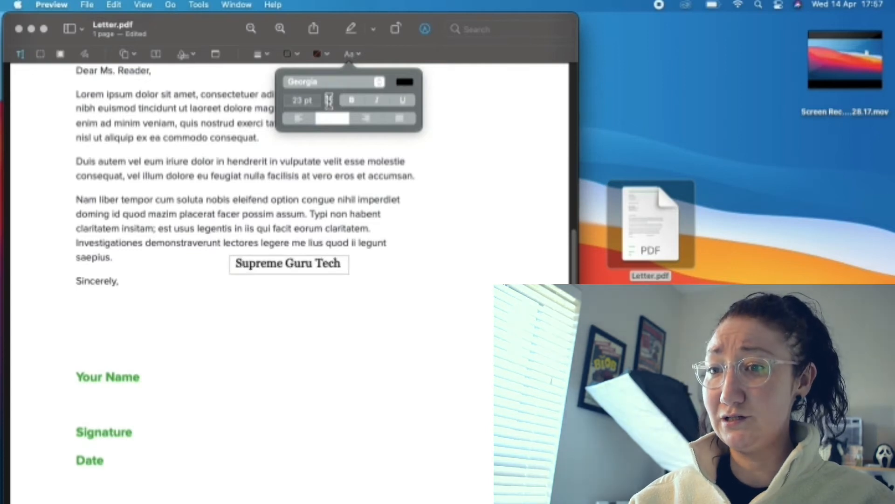
pyautogui.click(380, 81)
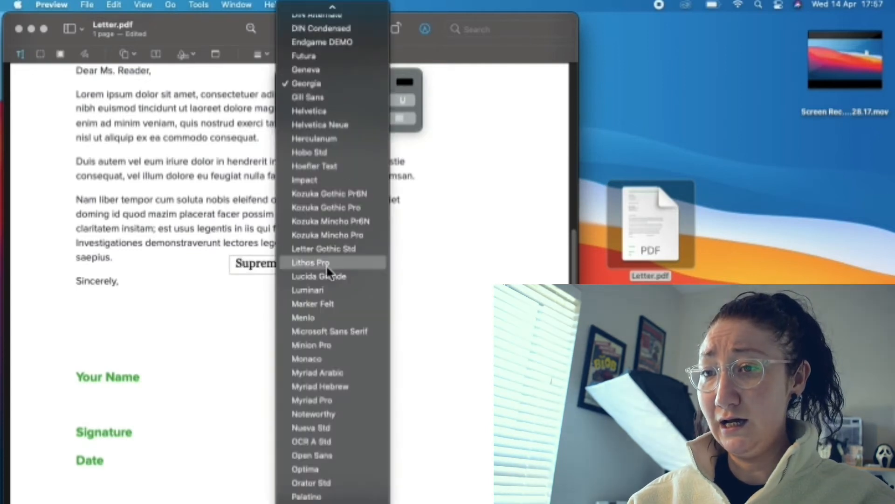
pyautogui.click(338, 111)
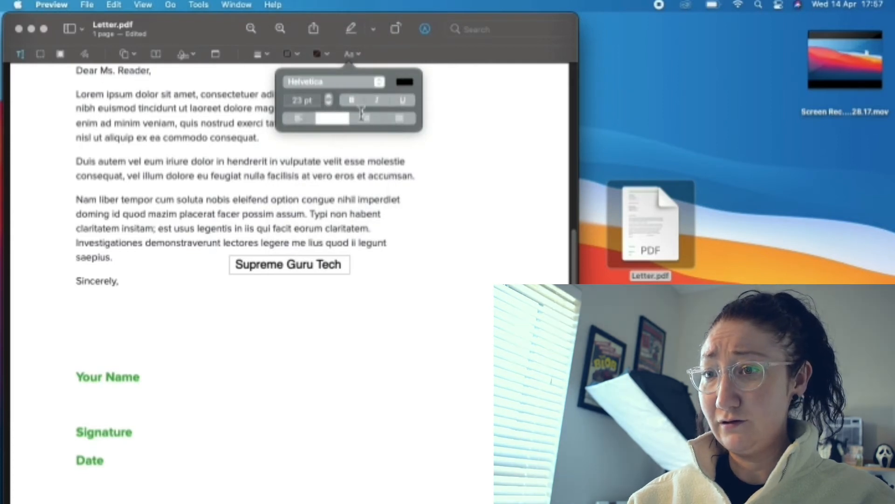
pyautogui.click(299, 118)
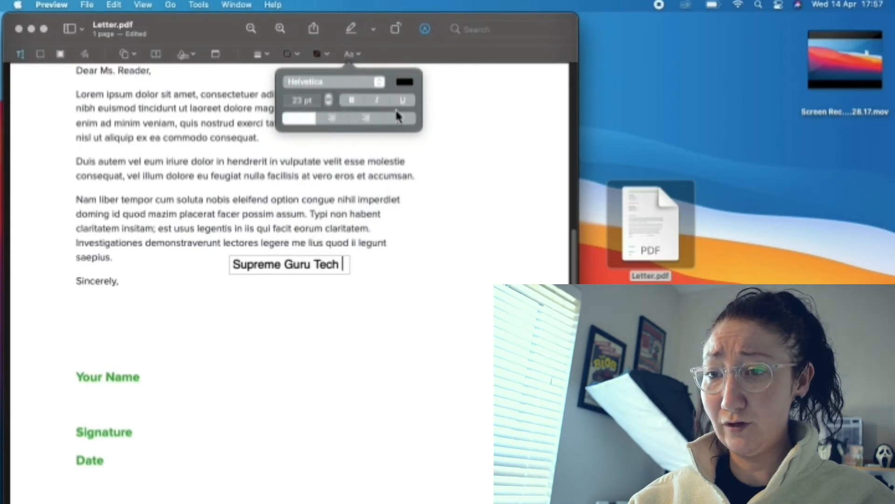
pyautogui.click(375, 301)
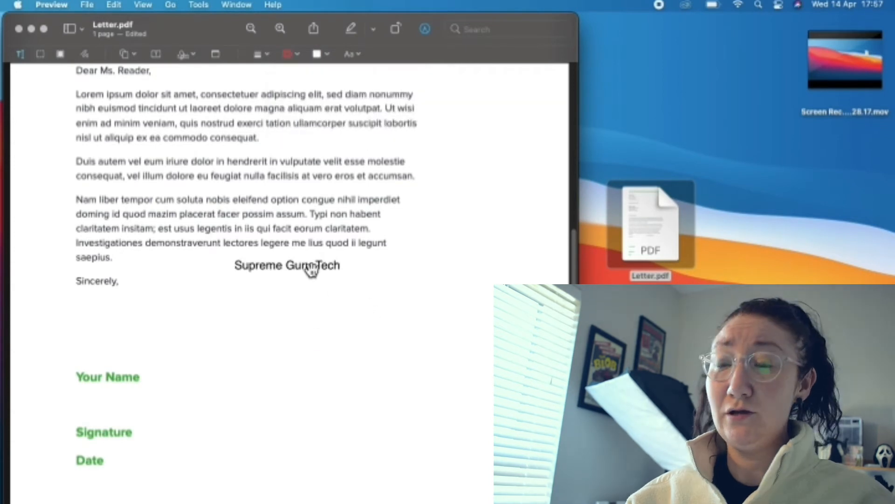
# - Move the "Supreme Guru Tech" text directly beneath the green "Your Name" label
pyautogui.click(311, 270)
pyautogui.click(399, 297)
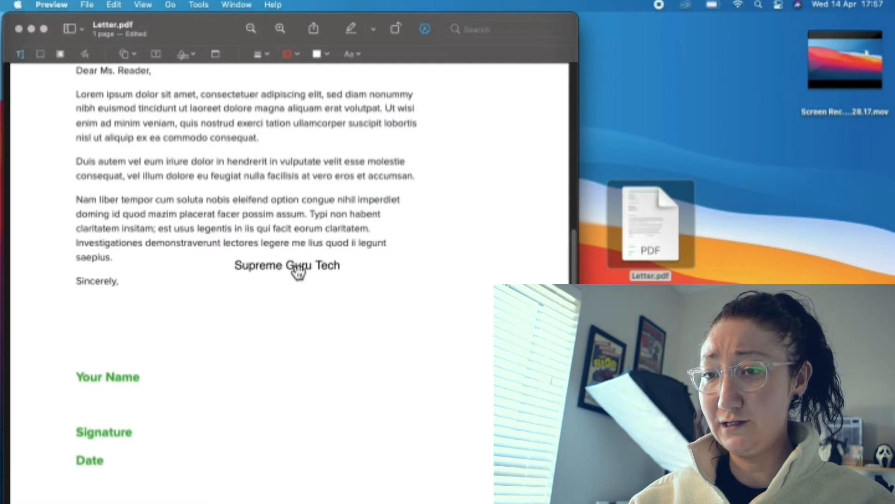
pyautogui.moveTo(277, 271); pyautogui.dragTo(114, 397)
pyautogui.click(262, 395)
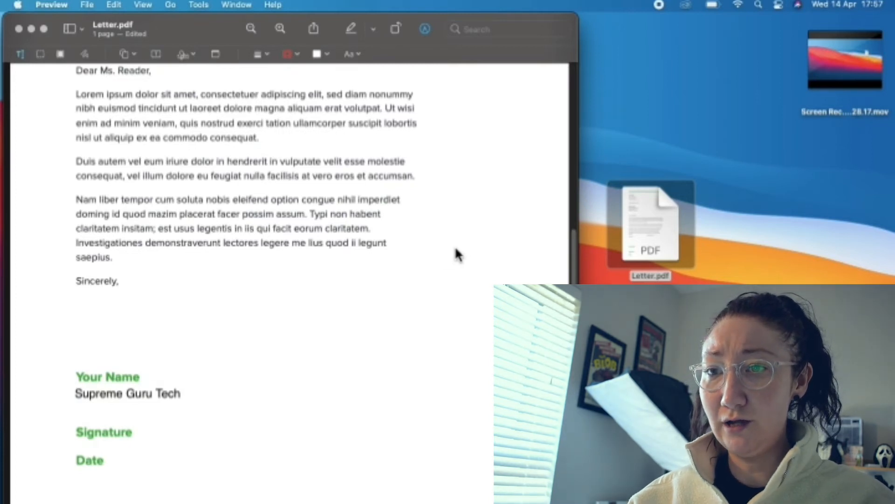
# - Add a second text box reading "14th April 2021" to the letter
pyautogui.click(156, 55)
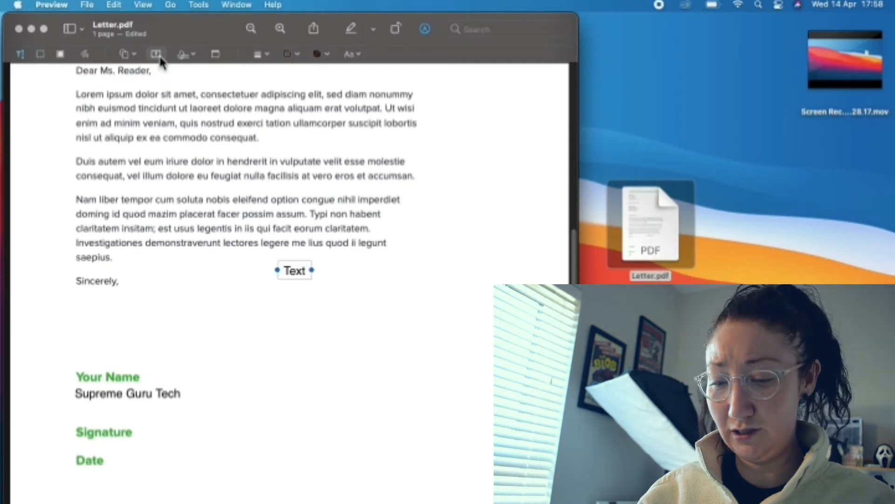
pyautogui.doubleClick(301, 271)
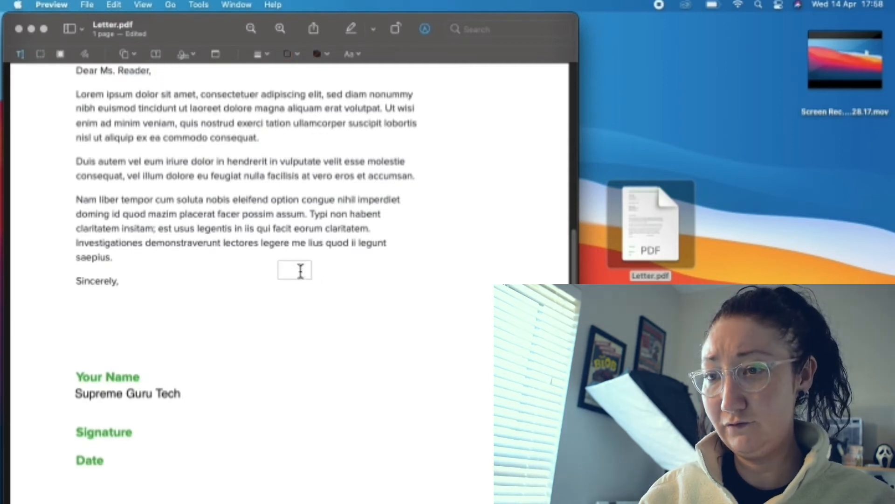
pyautogui.write('14th Apr')
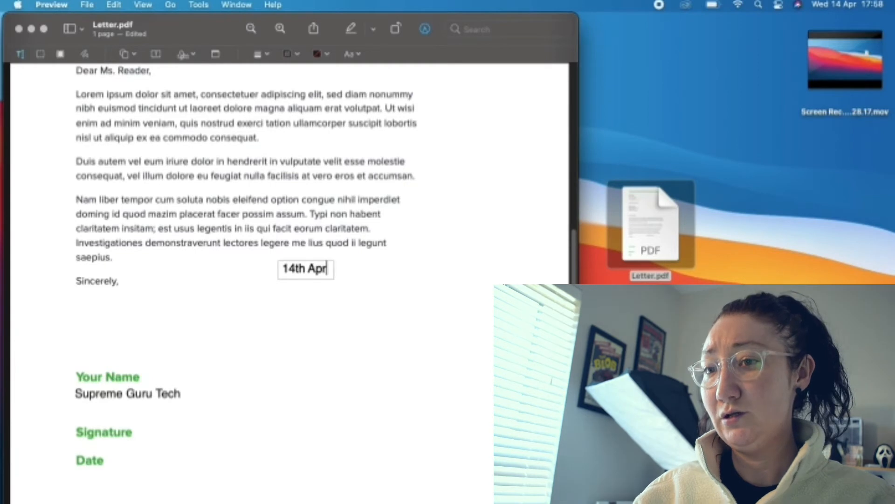
pyautogui.write('il 200')
pyautogui.press('BackSpace')
pyautogui.write('21')
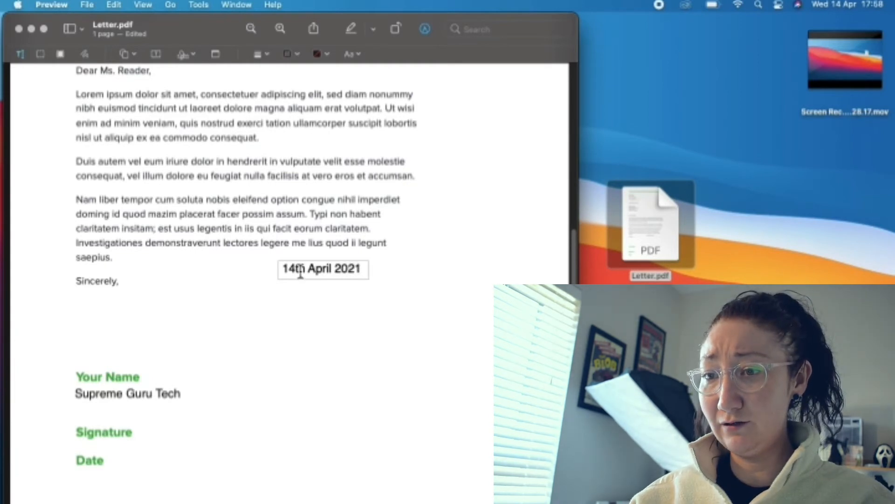
pyautogui.click(363, 332)
# - Move the "14th April 2021" text directly beneath the green "Date" label
pyautogui.click(333, 273)
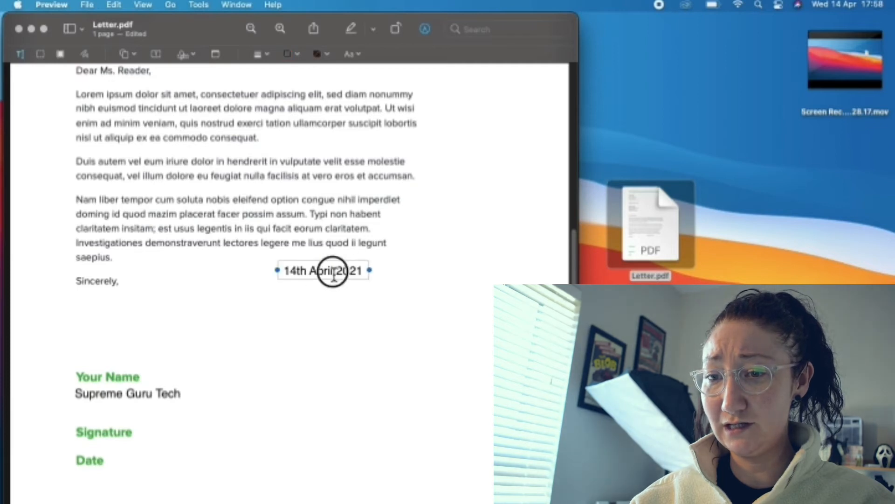
pyautogui.moveTo(334, 273); pyautogui.dragTo(123, 480)
pyautogui.click(216, 453)
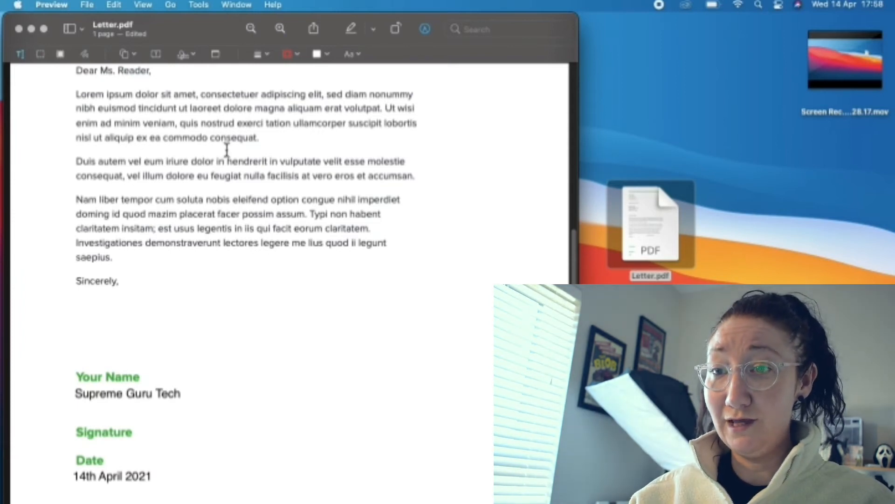
# - Create a new trackpad signature by drawing the initials SGT by hand, and save it
pyautogui.click(183, 54)
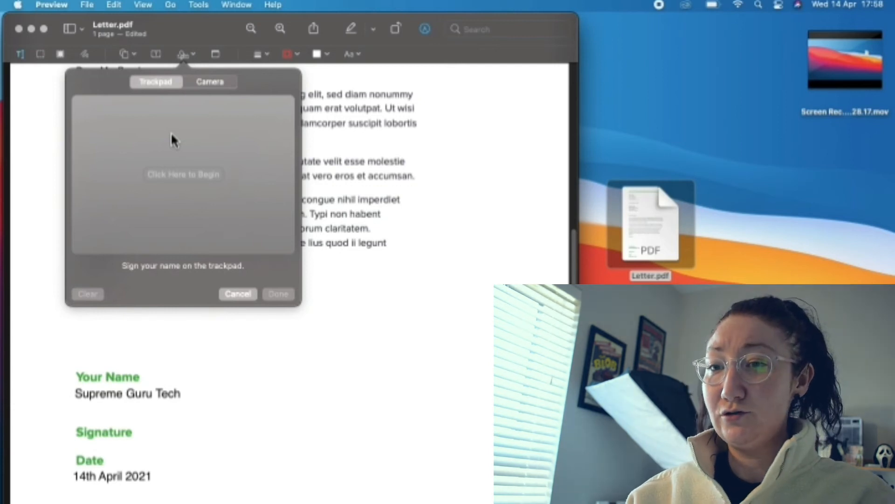
pyautogui.click(183, 175)
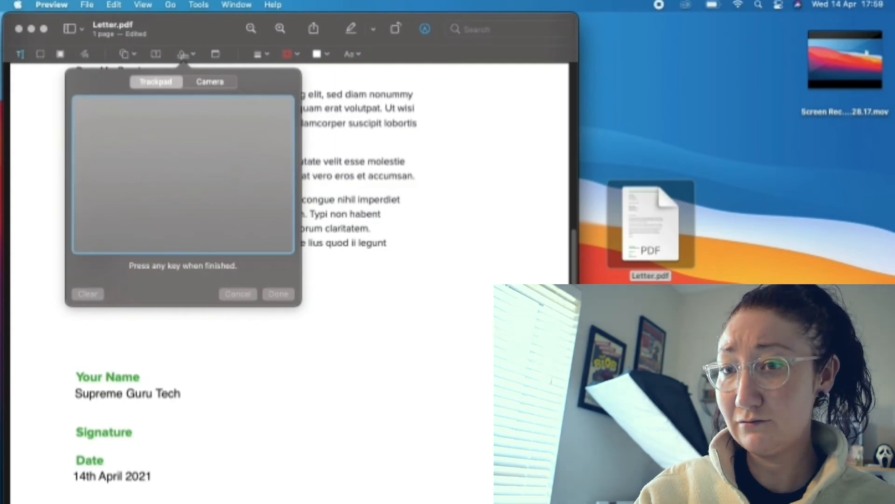
pyautogui.moveTo(108, 189)
pyautogui.mouseDown()
pyautogui.moveTo(134, 184)
pyautogui.moveTo(153, 200)
pyautogui.moveTo(192, 173)
pyautogui.mouseUp()
pyautogui.moveTo(202, 128); pyautogui.dragTo(200, 181)
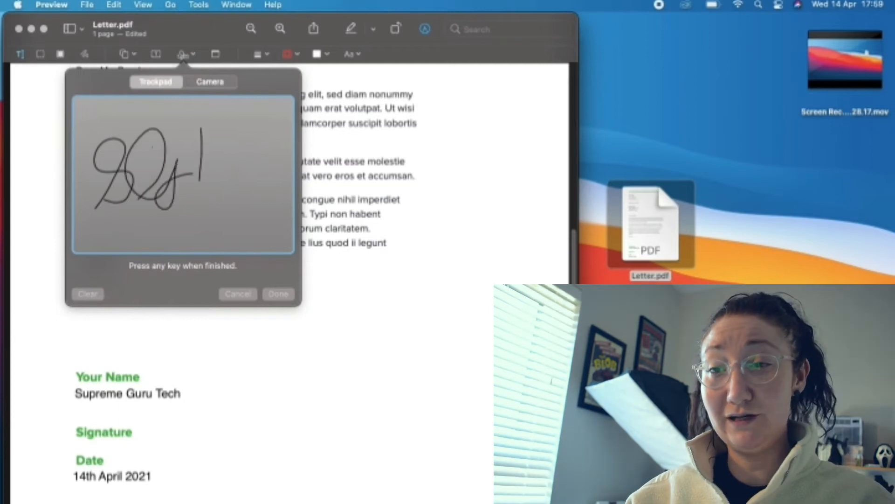
pyautogui.moveTo(153, 147); pyautogui.dragTo(232, 126)
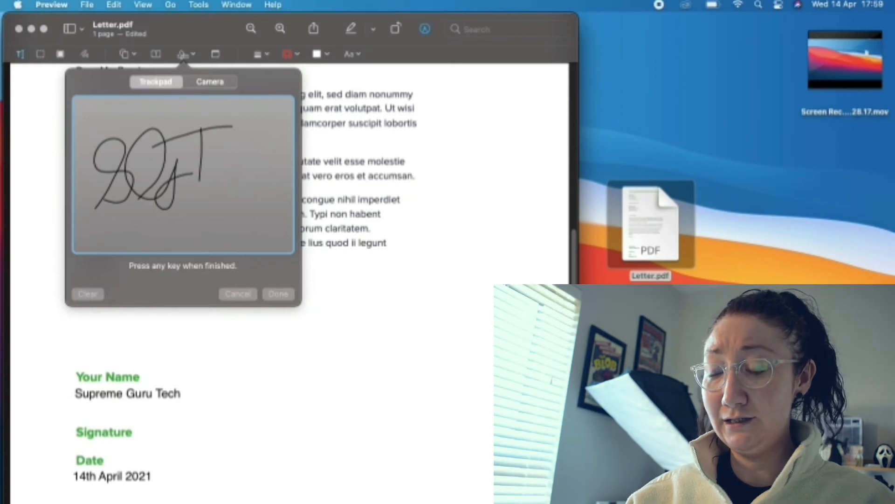
pyautogui.press('space')
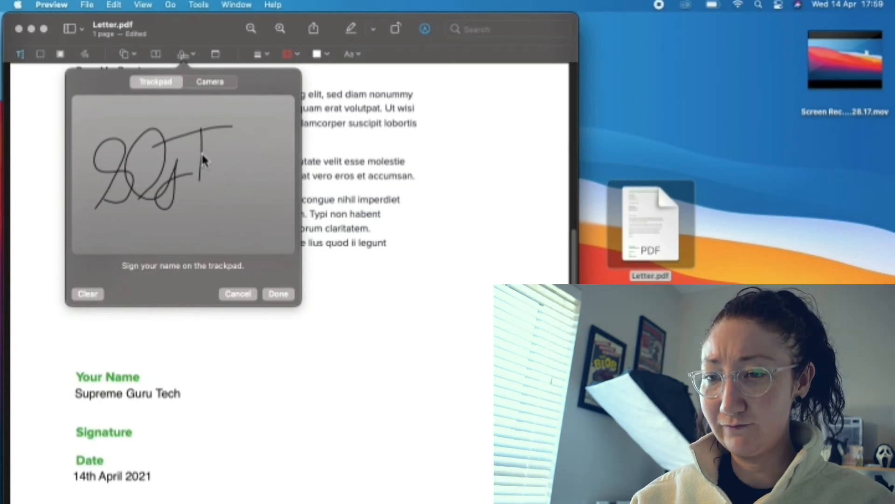
pyautogui.click(285, 297)
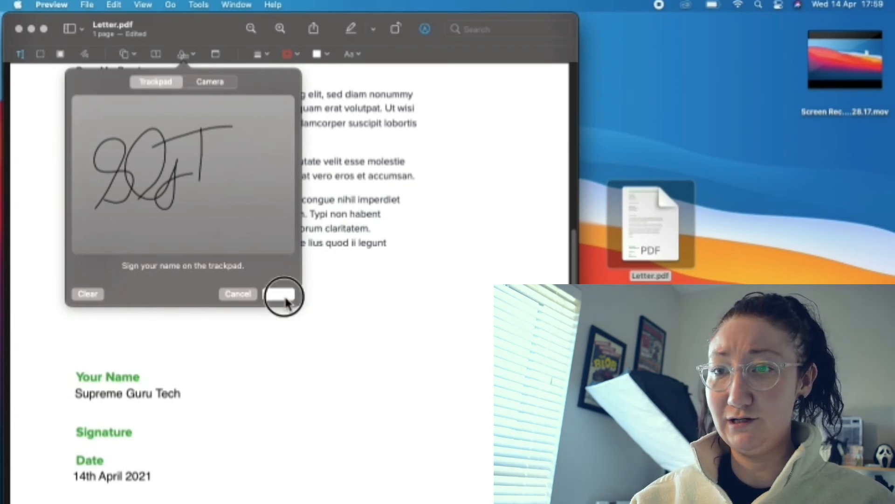
pyautogui.click(196, 103)
pyautogui.click(300, 286)
pyautogui.press('Delete')
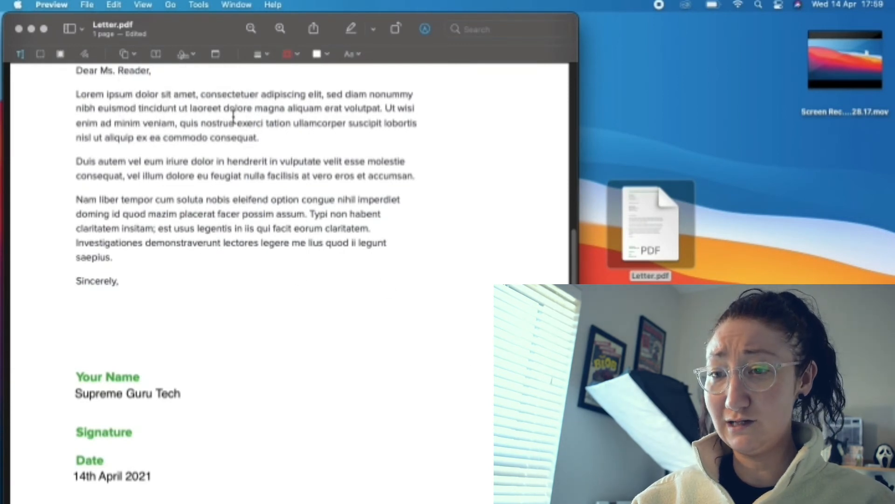
# - Insert the saved SGT signature into the letter and place it beside the green "Signature" label
pyautogui.click(183, 55)
pyautogui.click(178, 95)
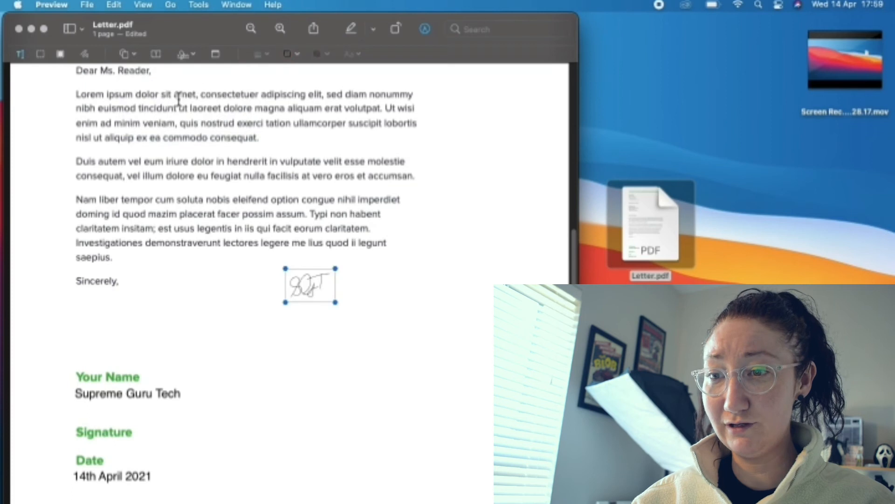
pyautogui.moveTo(310, 290)
pyautogui.mouseDown()
pyautogui.moveTo(279, 389)
pyautogui.moveTo(136, 440)
pyautogui.moveTo(139, 451)
pyautogui.moveTo(195, 423)
pyautogui.moveTo(135, 449)
pyautogui.moveTo(144, 456)
pyautogui.moveTo(172, 430)
pyautogui.mouseUp()
pyautogui.click(75, 432)
pyautogui.click(237, 440)
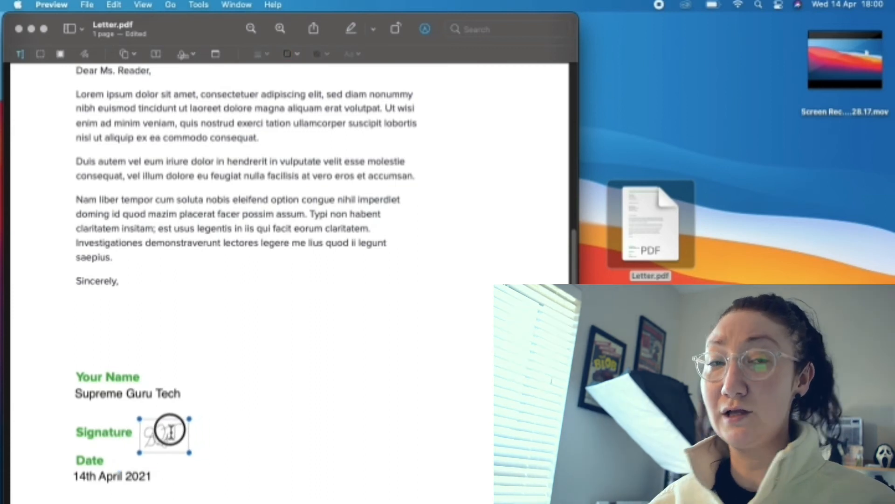
# - Create a second signature by capturing the initials SGT handwritten on white paper with the camera, and save it
pyautogui.click(266, 434)
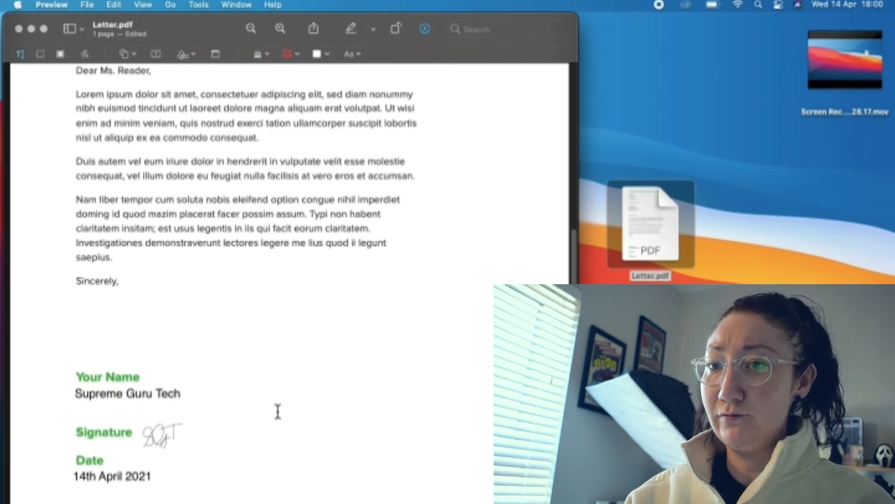
pyautogui.click(195, 54)
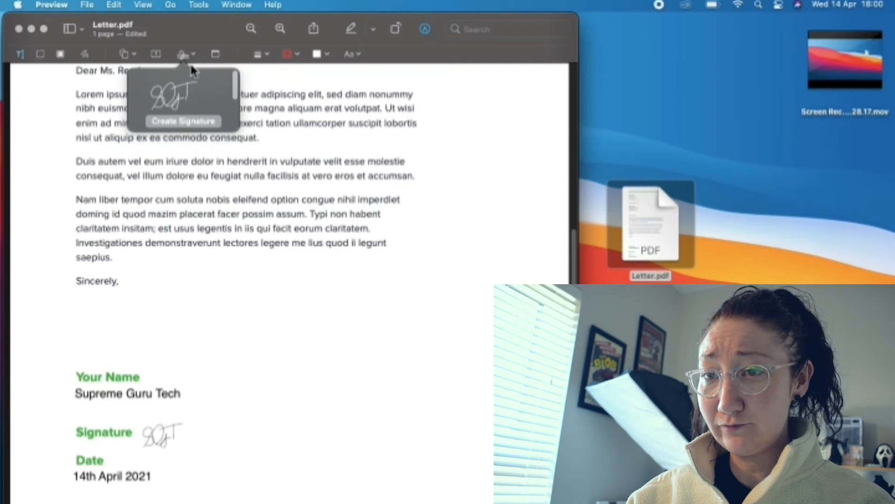
pyautogui.click(210, 96)
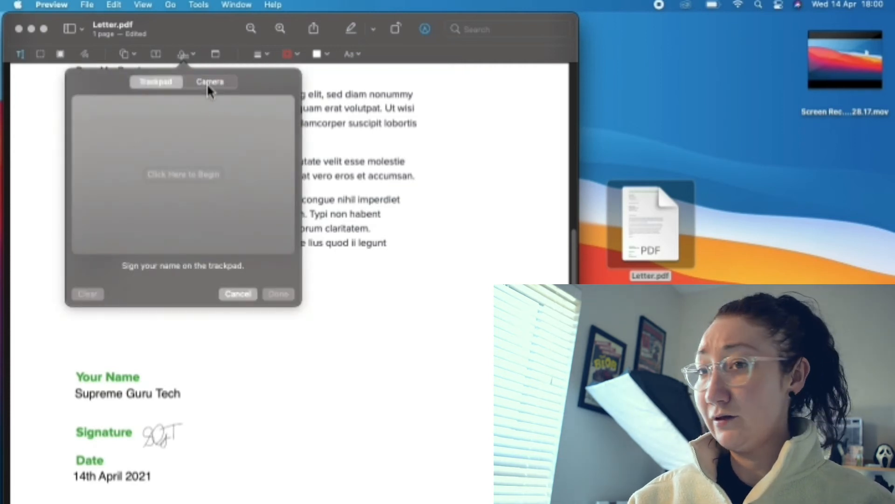
pyautogui.click(207, 85)
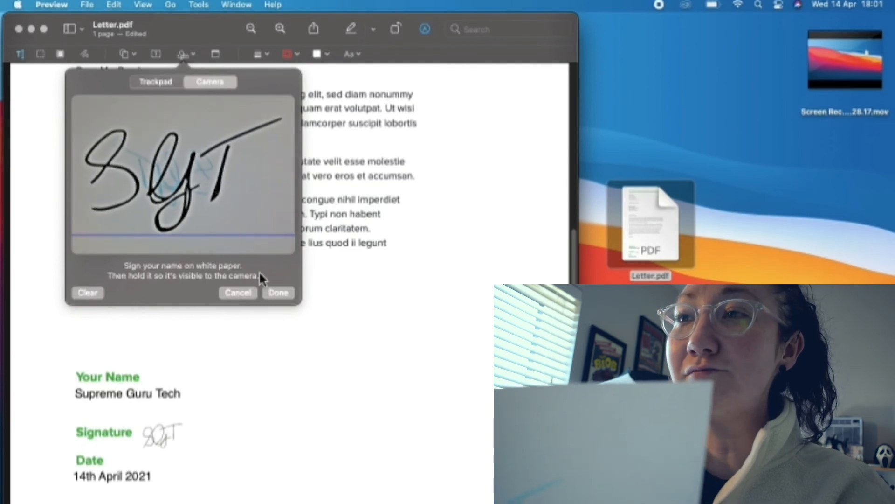
pyautogui.click(271, 293)
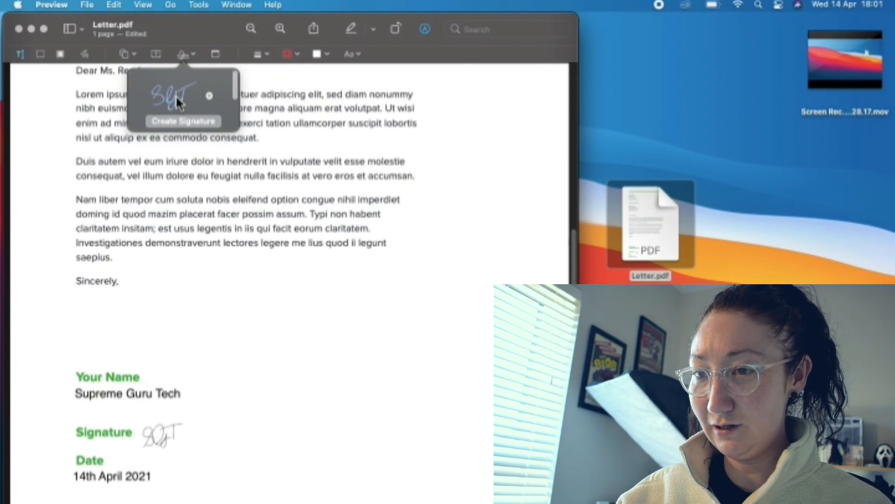
# - Insert the camera-captured SGT signature into the letter and place it just right of the existing trackpad signature
pyautogui.click(176, 96)
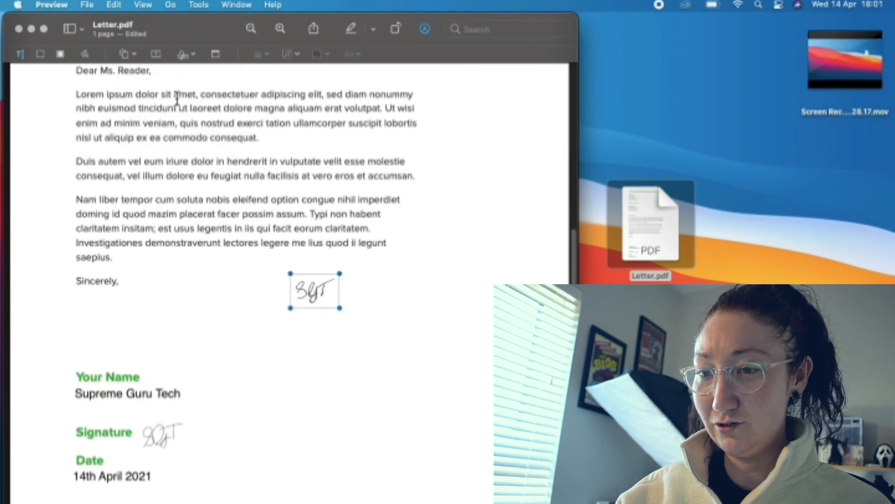
pyautogui.moveTo(325, 294)
pyautogui.mouseDown()
pyautogui.moveTo(330, 323)
pyautogui.moveTo(210, 436)
pyautogui.moveTo(226, 440)
pyautogui.mouseUp()
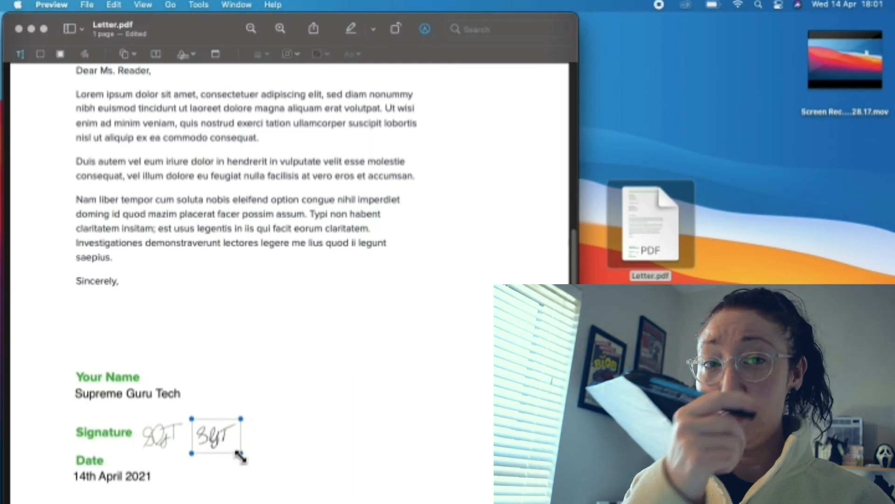